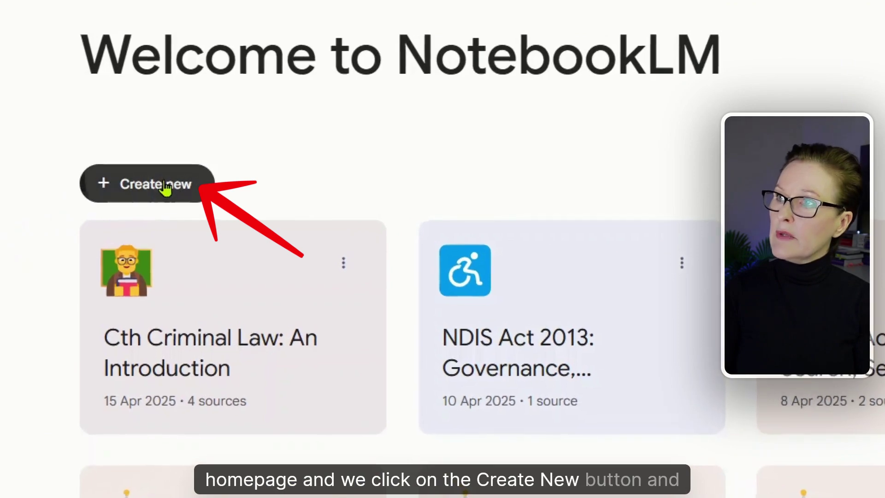
Create a new notebook and upload the Topic 8 Part 2, 3 and 4 MP4 lectures from Desktop as sources.
left_click(151, 167)
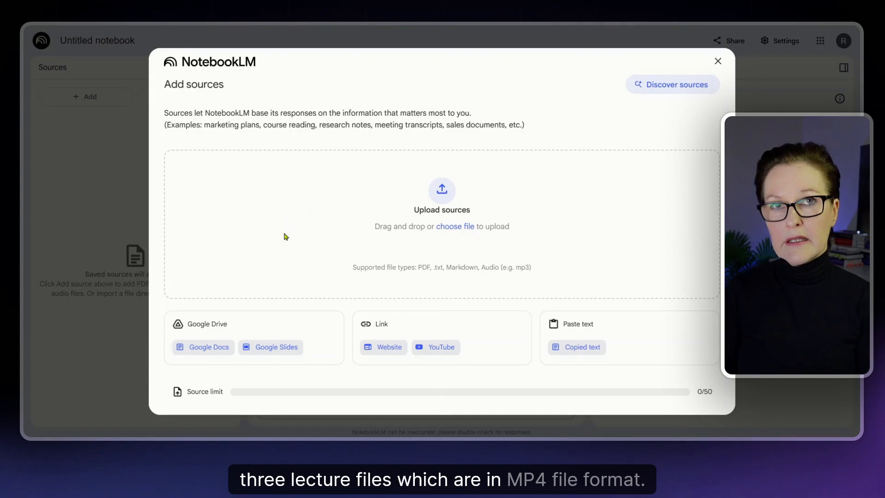
left_click(456, 228)
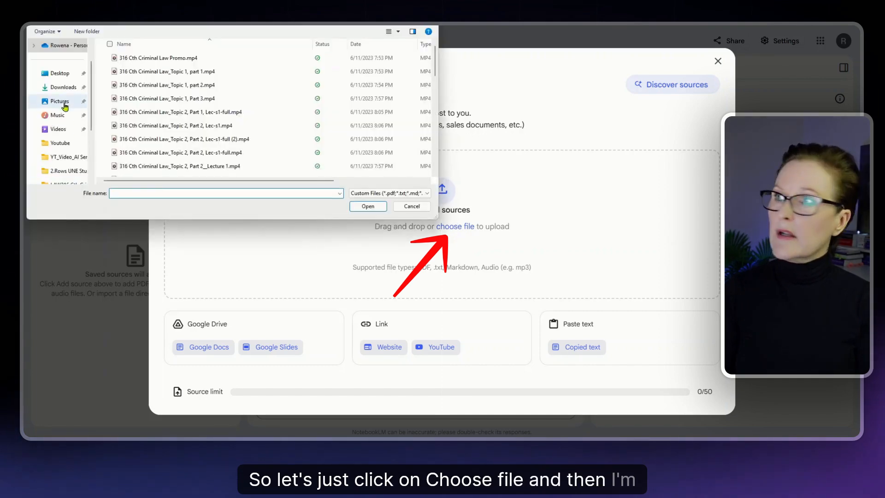
left_click(65, 73)
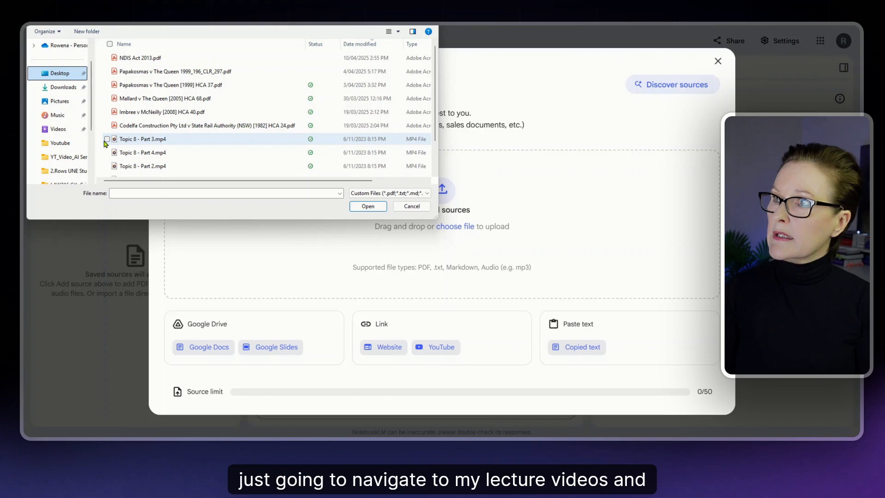
left_click(107, 139)
left_click(107, 153)
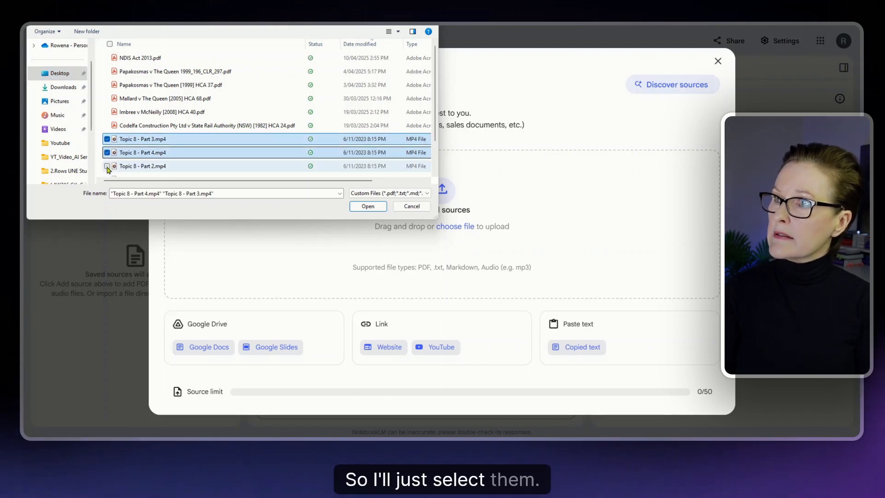
left_click(107, 166)
left_click(367, 206)
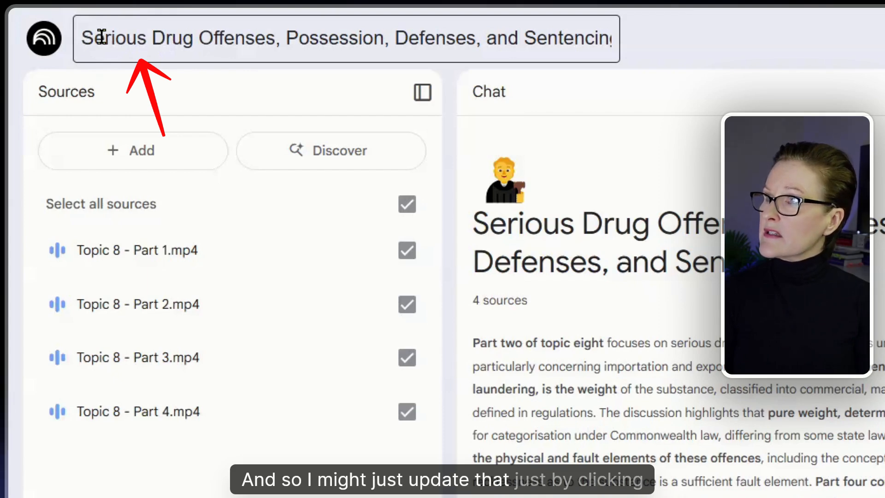
Prefix the notebook title with 'Topic 8: ' at its start.
left_click(83, 37)
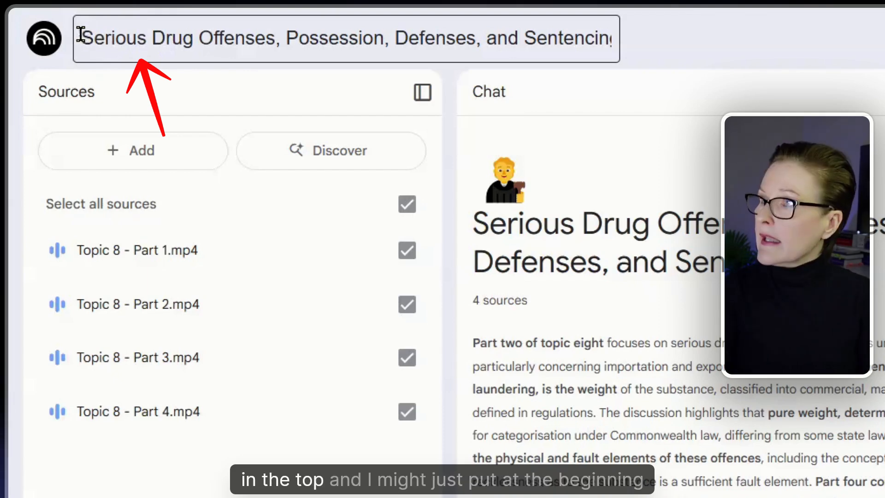
type("T")
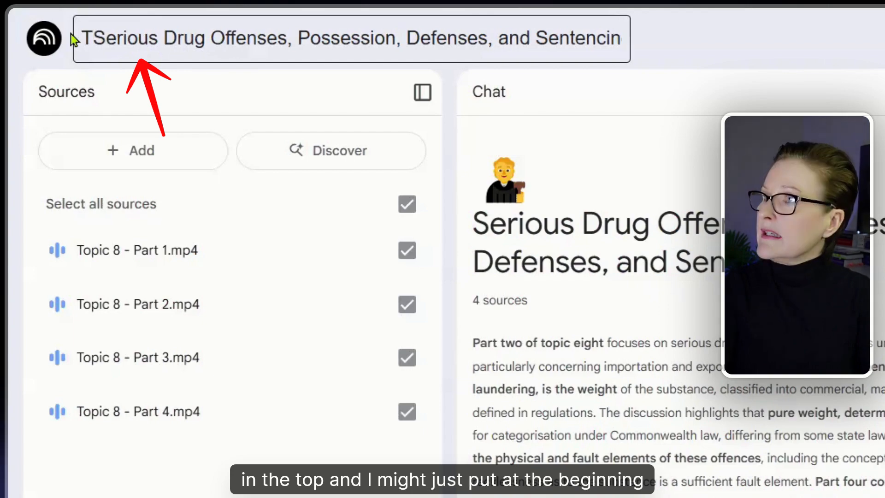
type("opic")
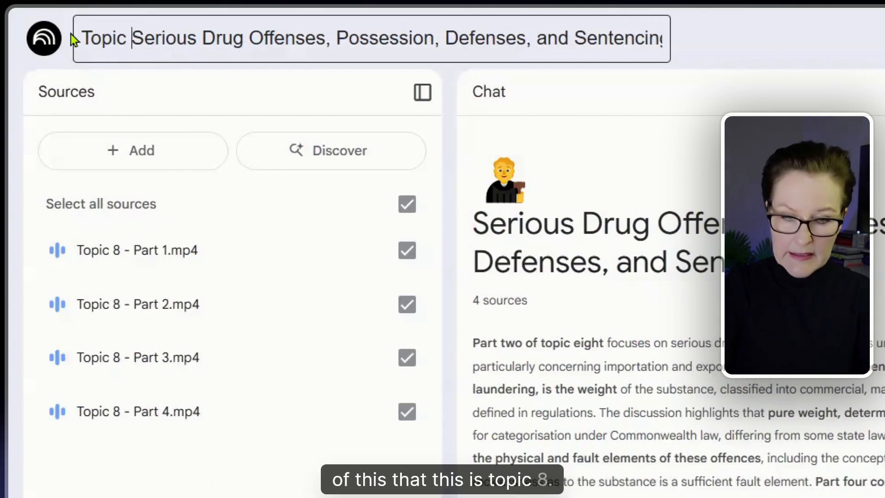
type(" 8:")
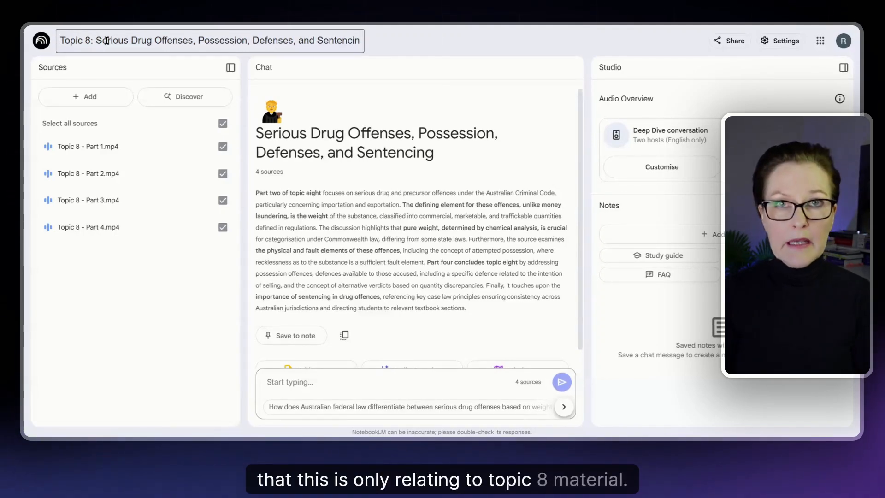
Save the renamed title and review Topic 8 - Part 1's source guide, highlighting its transcript opening.
left_click(135, 323)
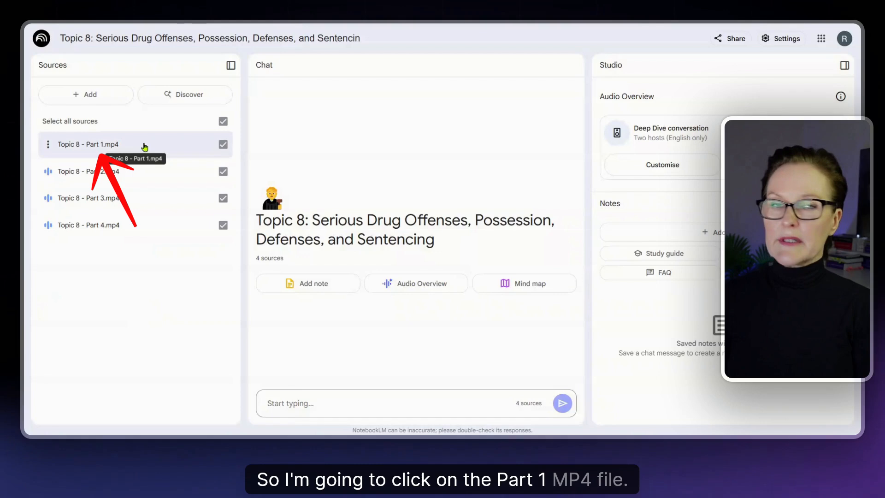
left_click(144, 147)
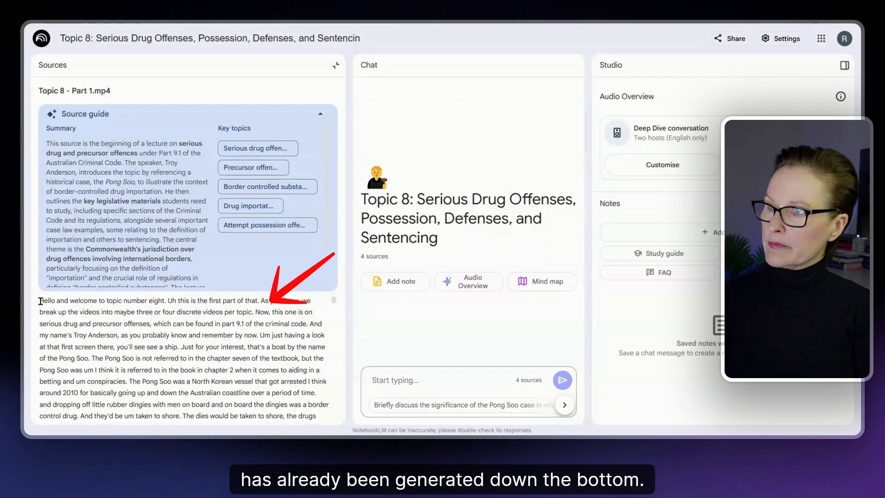
left_click_drag(41, 300, 56, 322)
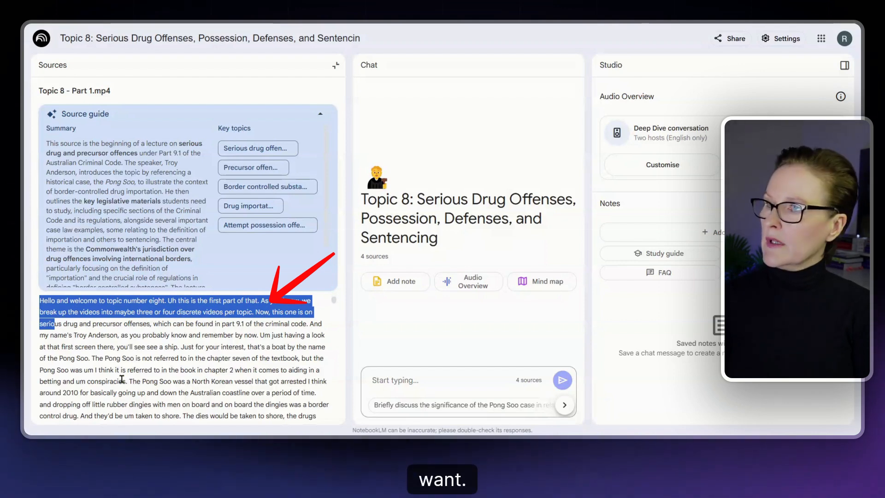
left_click(119, 344)
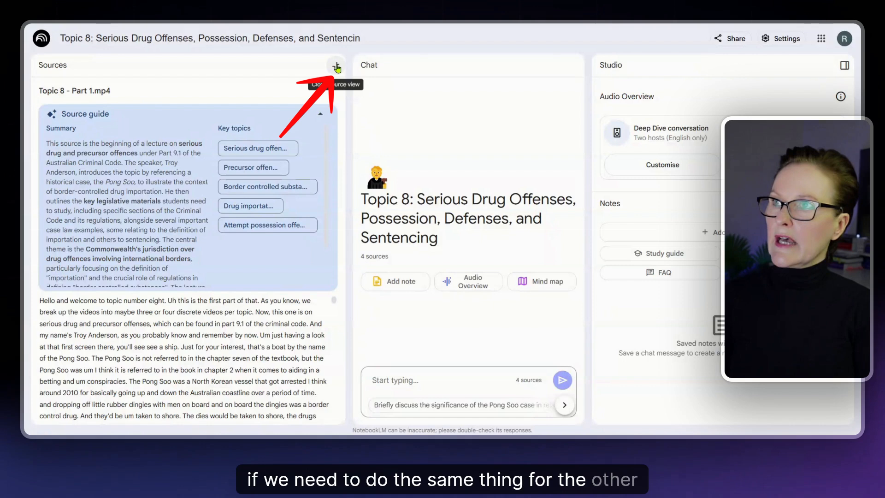
Close Part 1's source view, inspect Topic 8 - Part 2's details, and close them.
left_click(337, 67)
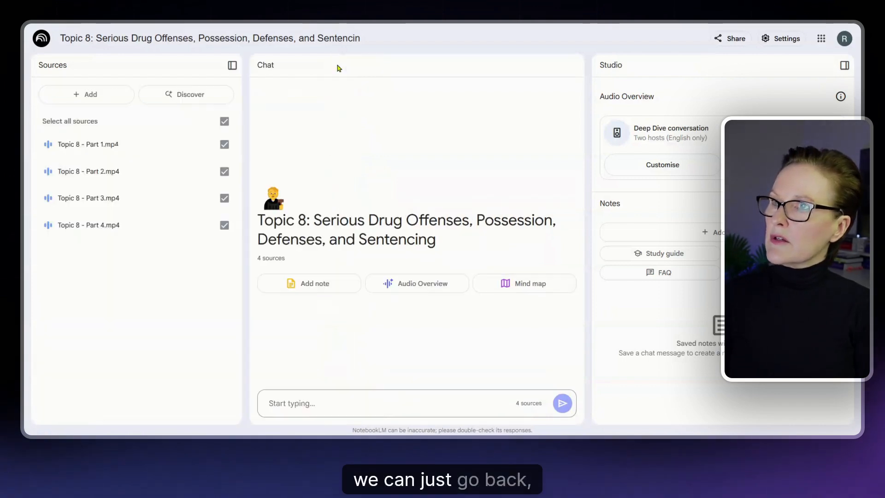
left_click(156, 172)
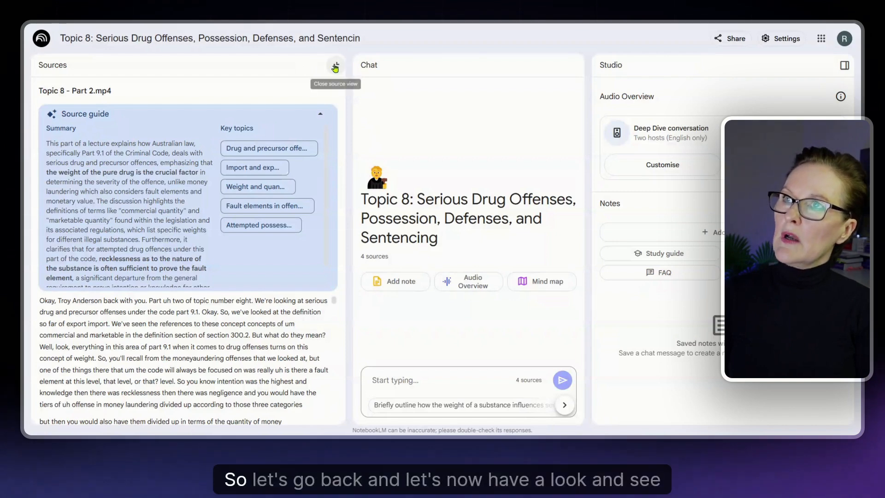
left_click(335, 66)
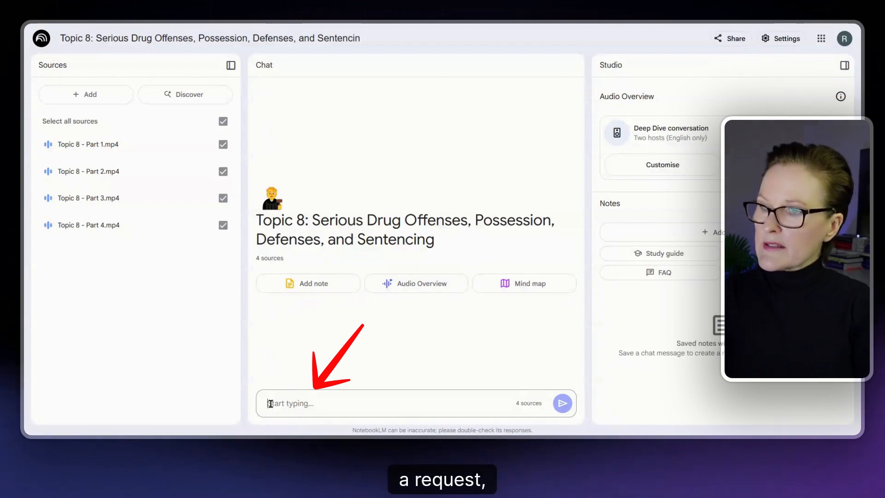
type("please create flas")
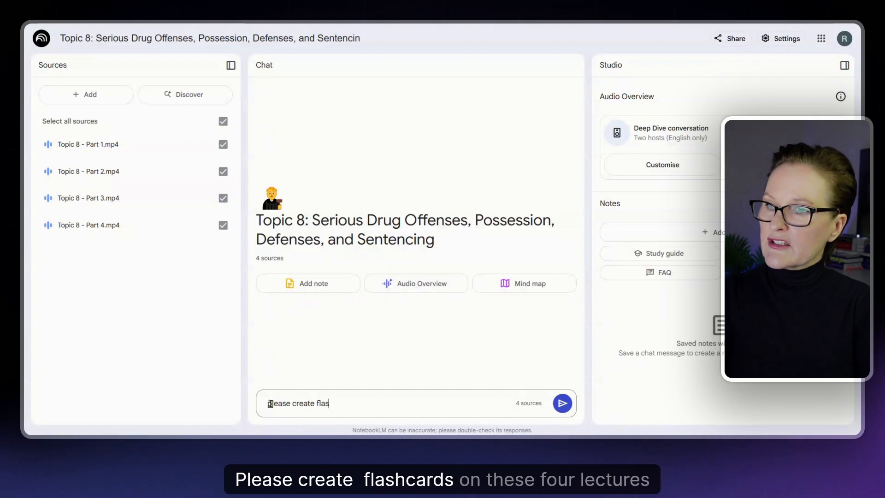
type("h cards on these 4 lec")
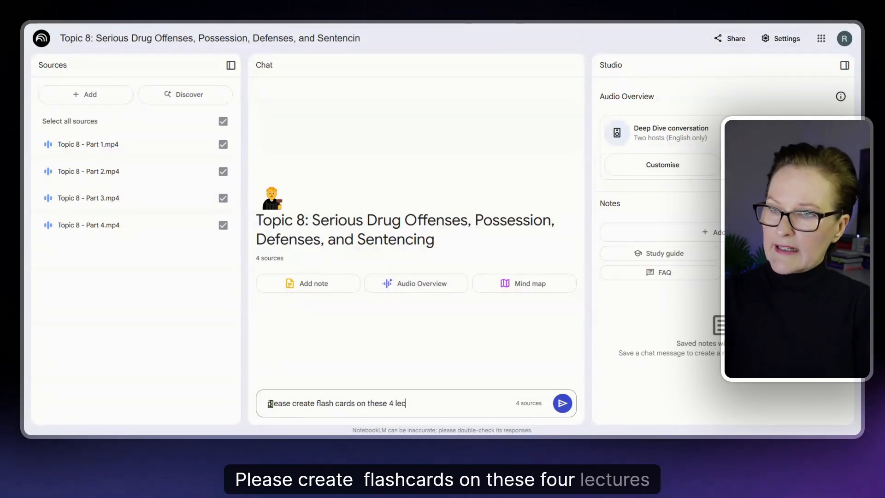
type("tures to help me learnthe m")
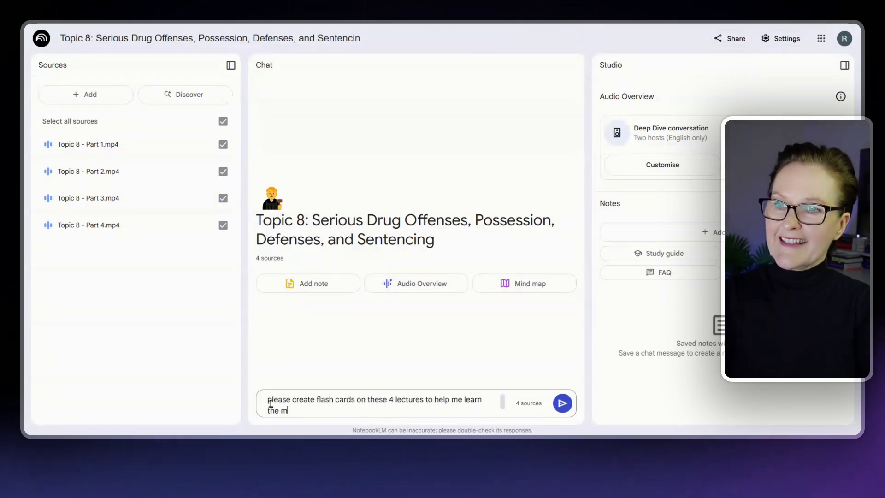
type("ain concepts and content")
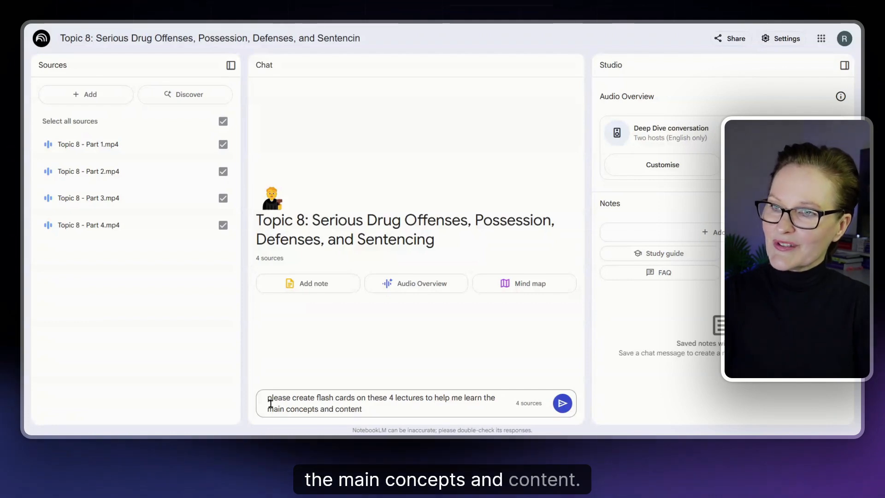
type(" provided")
Send the chat request for flashcards covering the four Topic 8 lectures.
key("Return")
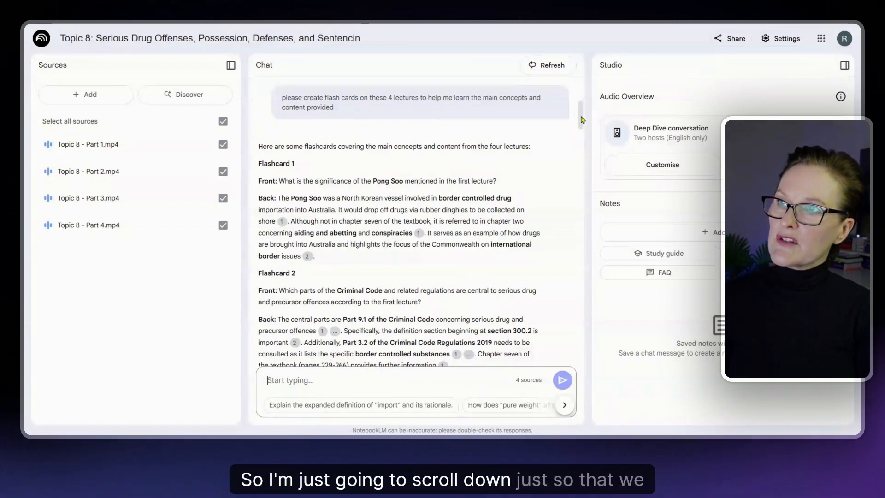
left_click_drag(581, 120, 581, 352)
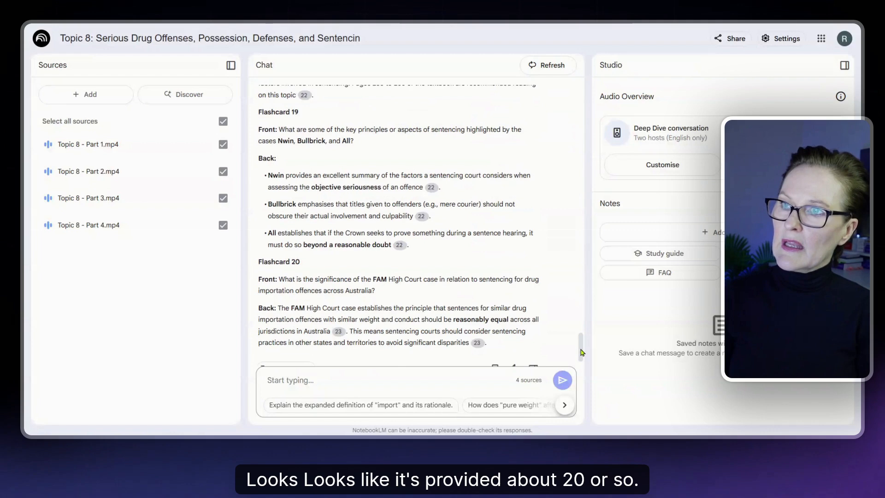
scroll(575, 128, "up", 2)
scroll(574, 129, "up", 5)
scroll(574, 129, "up", 5)
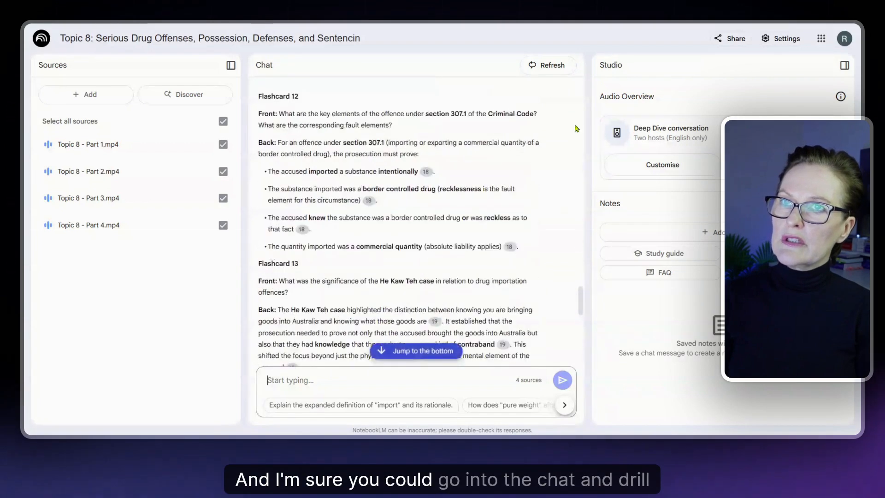
scroll(574, 129, "up", 10)
scroll(576, 104, "up", 3)
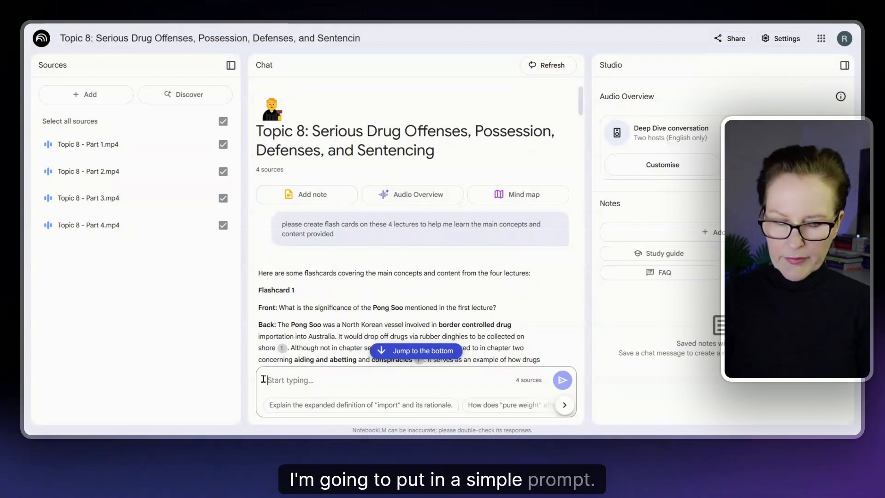
type("please create")
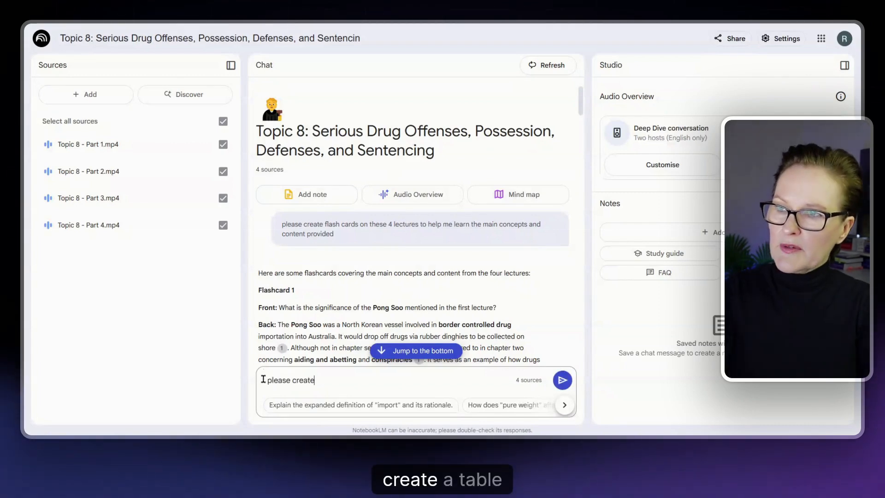
type(" a table of cases ")
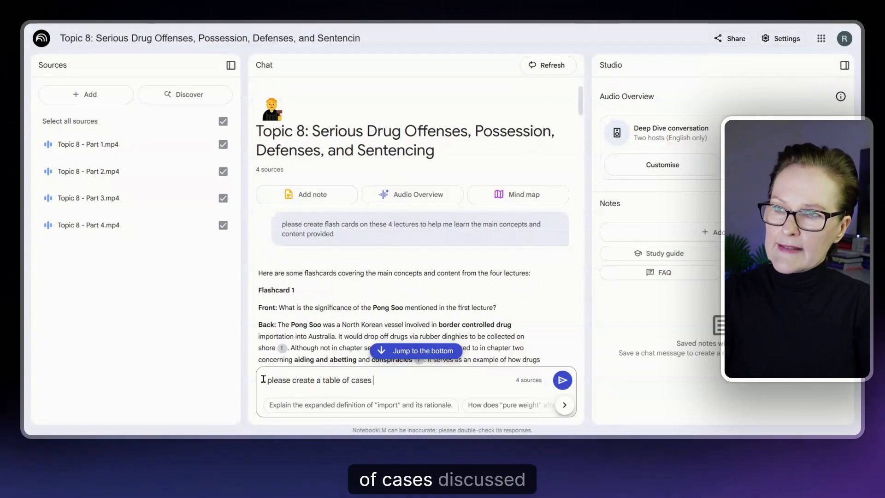
type("discussed in these 4")
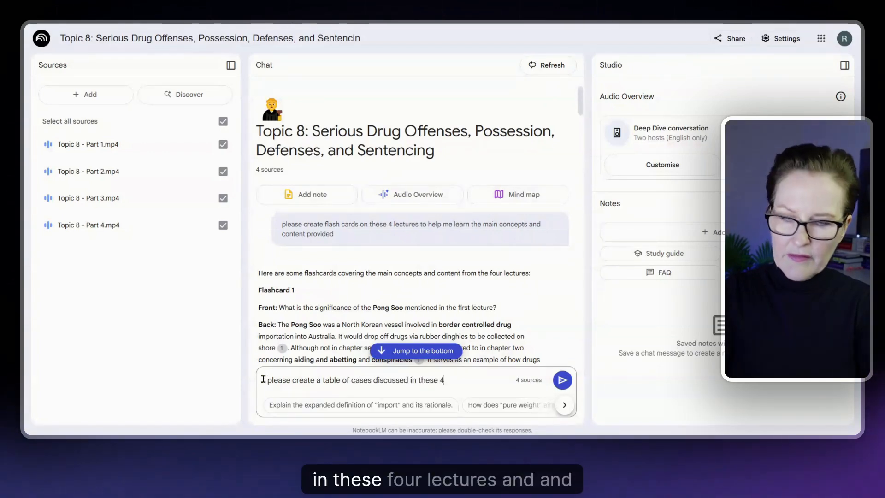
type(" lectures and i")
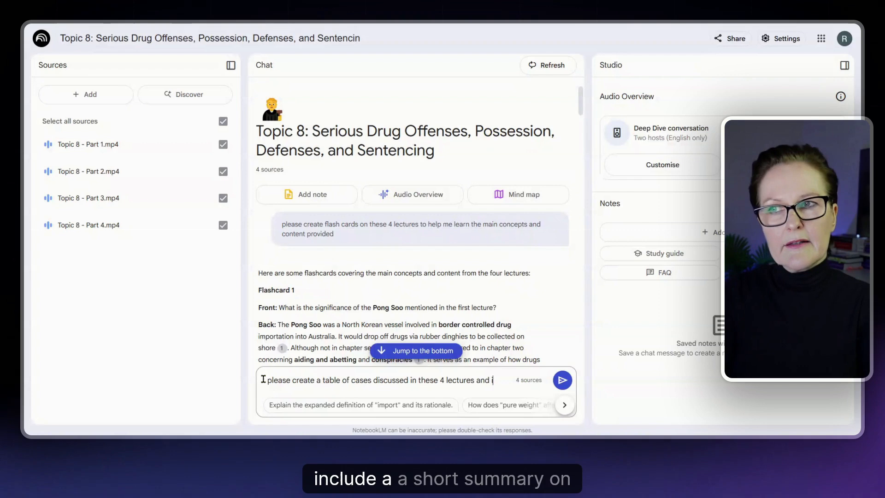
type("nclude a short summ")
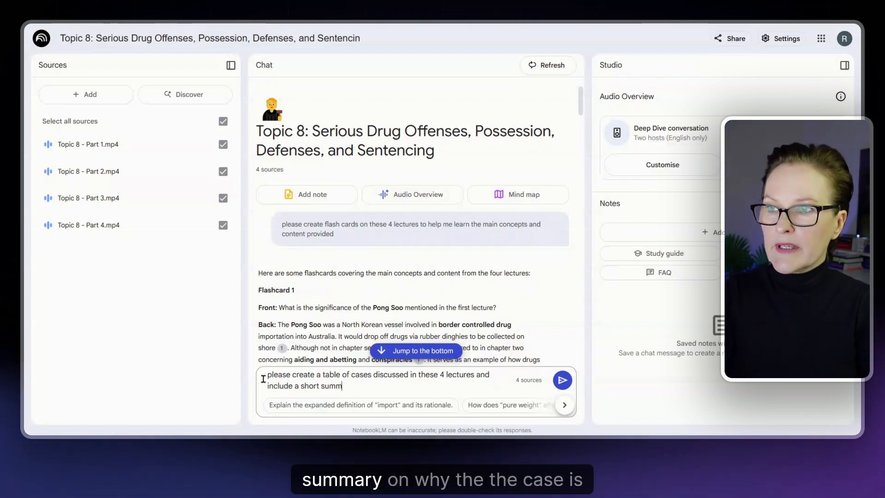
type("ary on why the case")
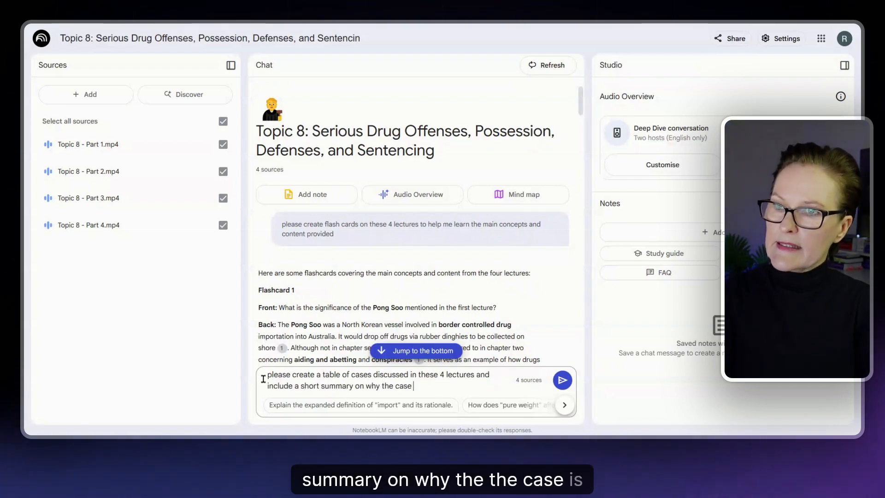
type(" is important to my learning")
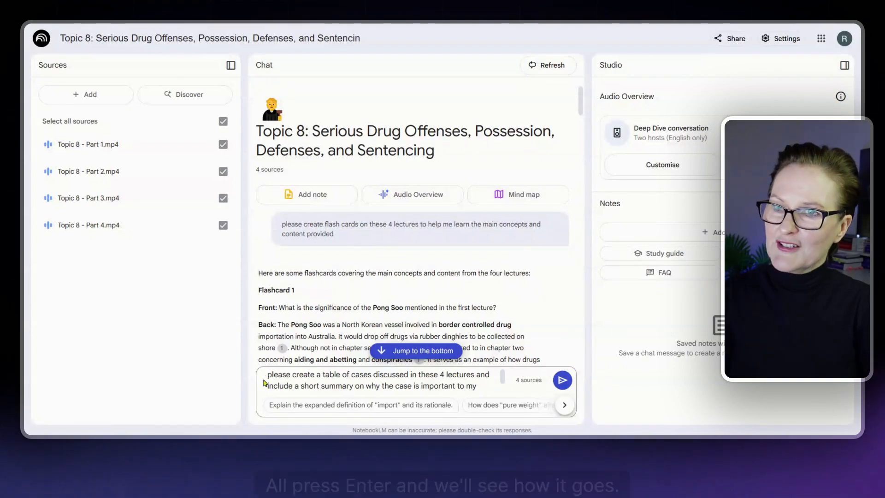
key("Return")
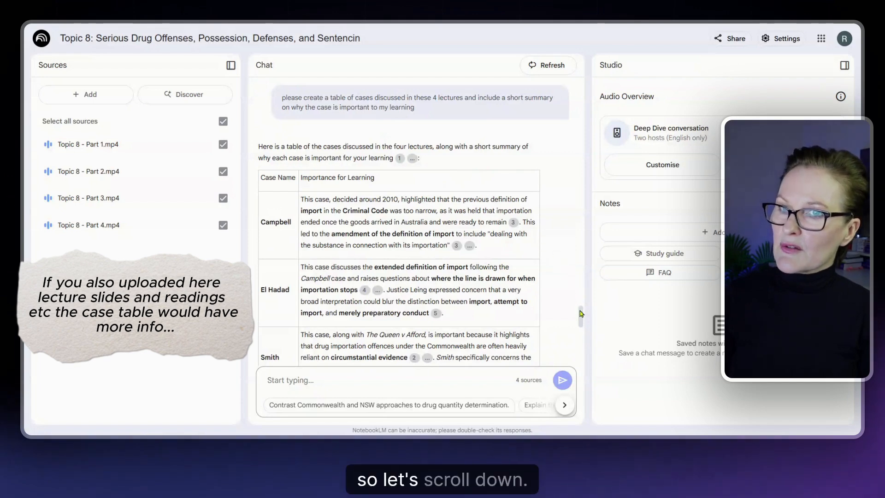
mouse_move(580, 318)
left_mouse_down()
mouse_move(581, 333)
mouse_move(580, 321)
left_mouse_up()
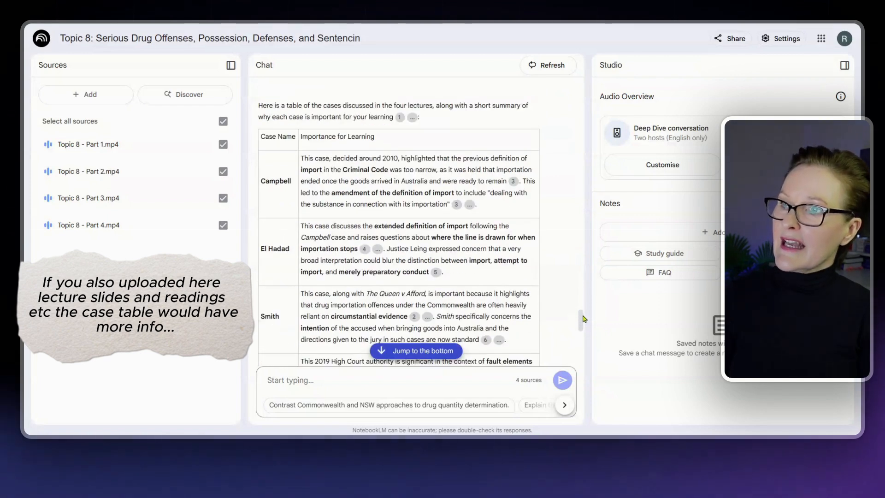
left_click_drag(583, 319, 583, 324)
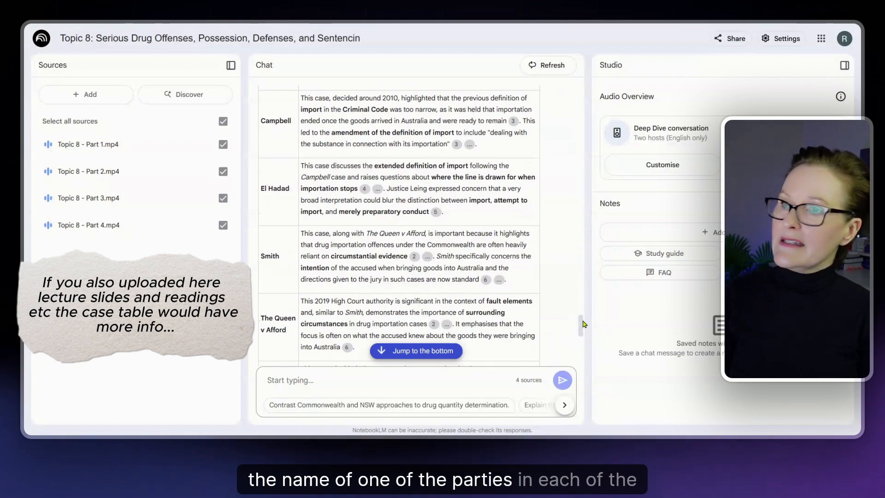
scroll(487, 274, "up", 2)
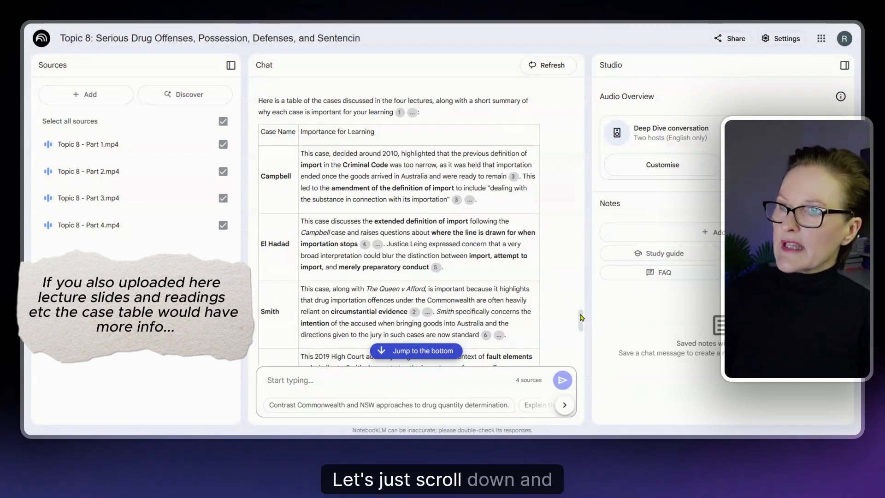
left_click_drag(581, 317, 581, 338)
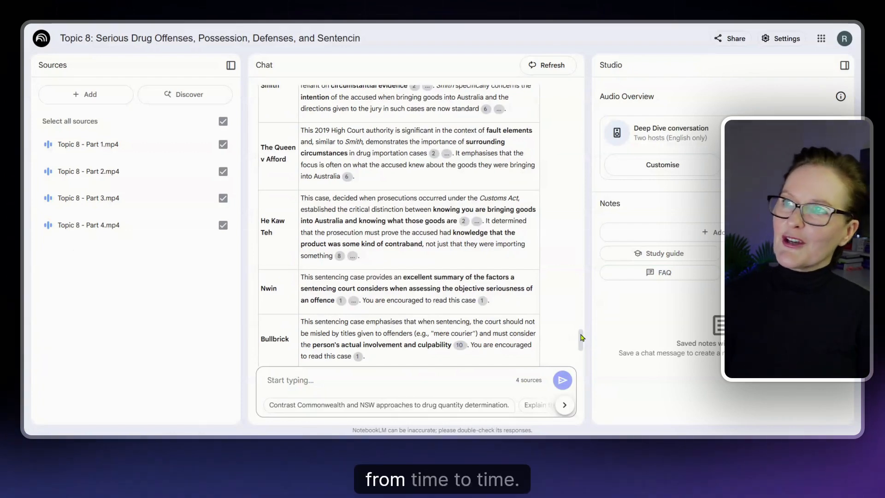
left_click_drag(580, 338, 581, 93)
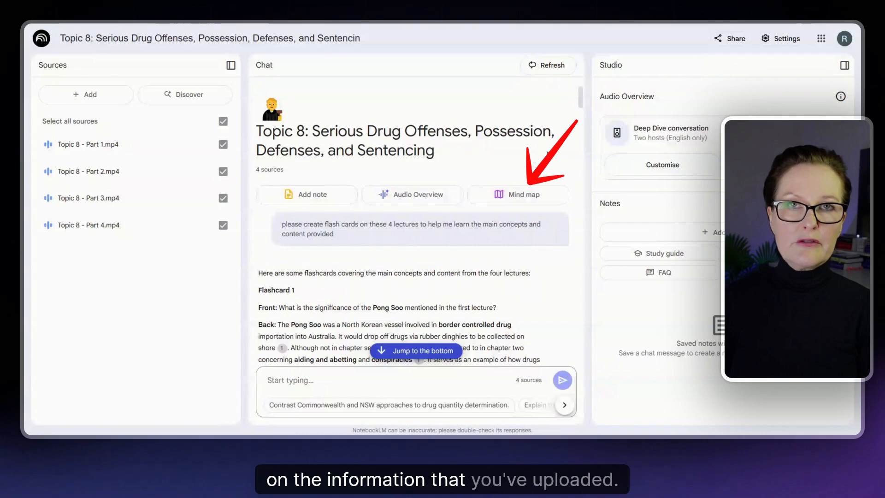
Generate a mind map note from the four lecture sources.
left_click(545, 191)
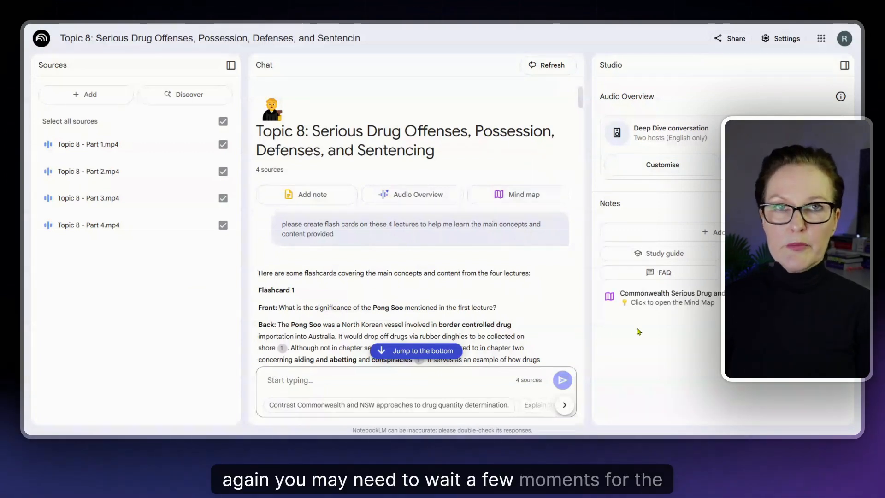
Expand Overview and Focus: Drug Importation in the mind map and query Largest Area of Prosecution.
left_click(643, 302)
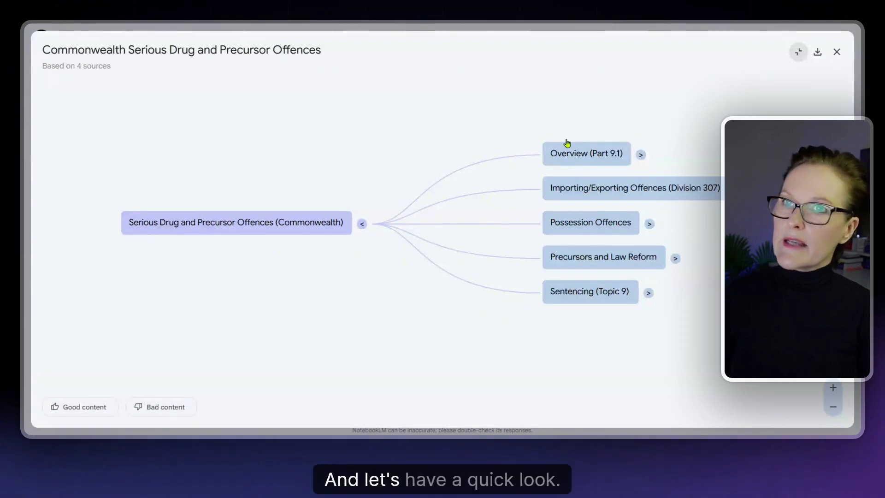
left_click(641, 155)
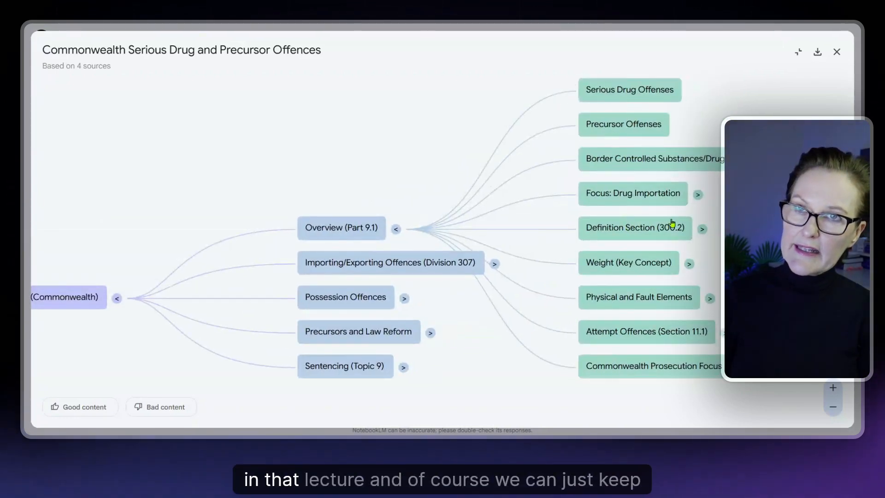
left_click(699, 196)
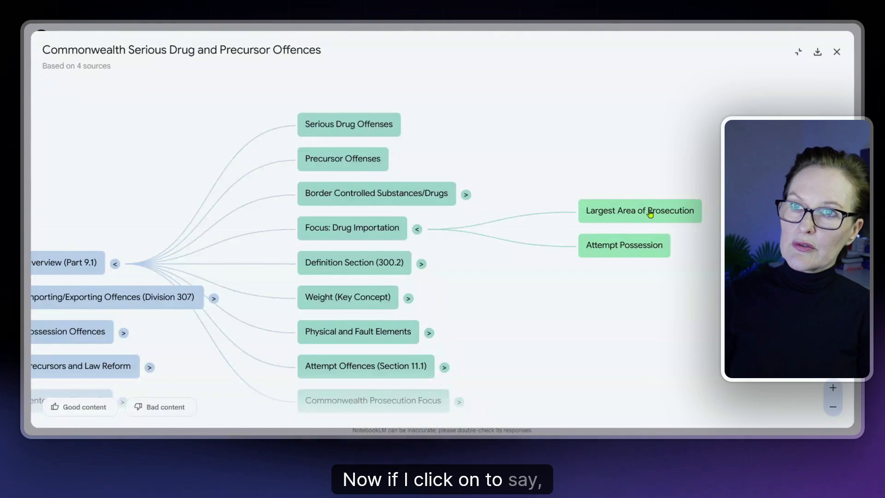
left_click(623, 211)
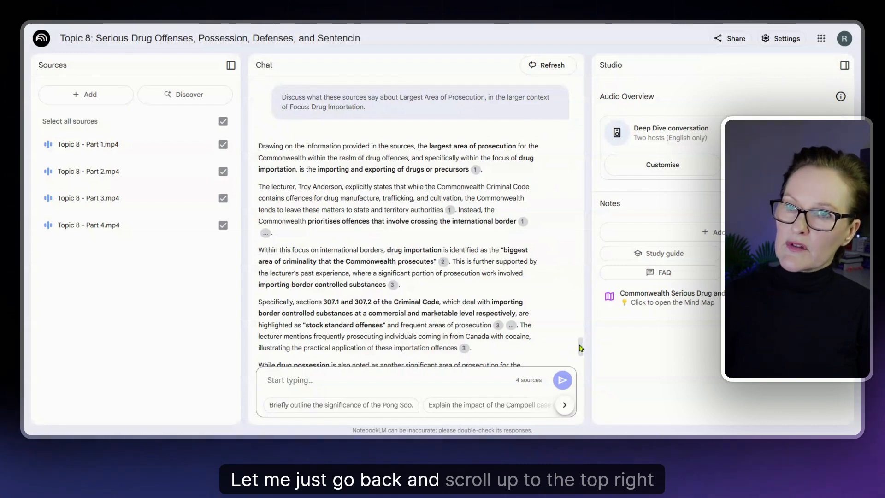
scroll(415, 242, "up", 10)
scroll(415, 242, "up", 10)
scroll(415, 242, "up", 10)
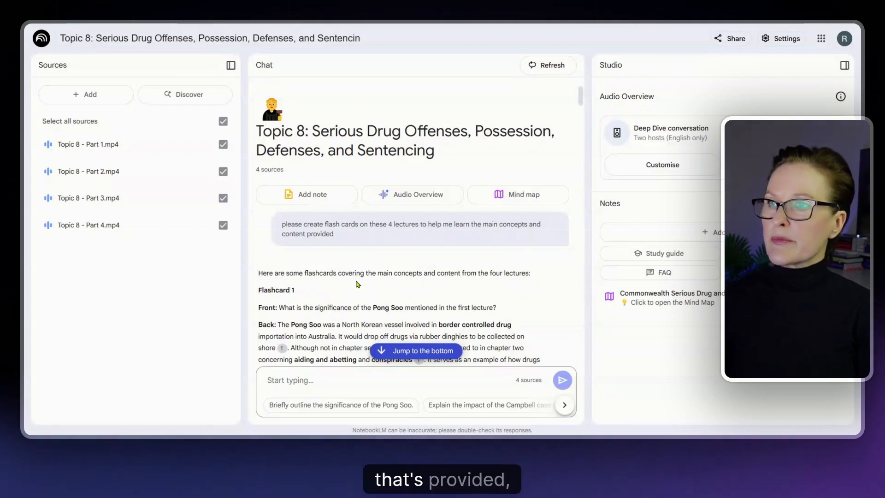
scroll(357, 283, "down", 10)
scroll(583, 247, "down", 10)
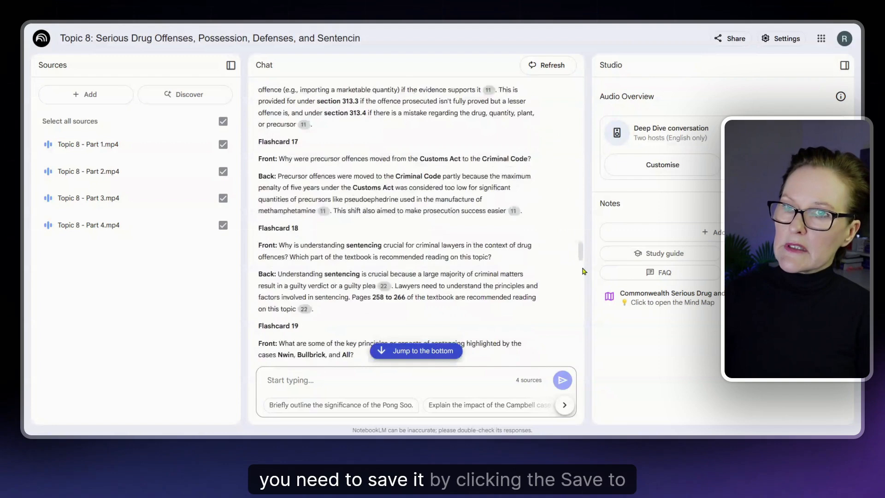
scroll(583, 247, "down", 5)
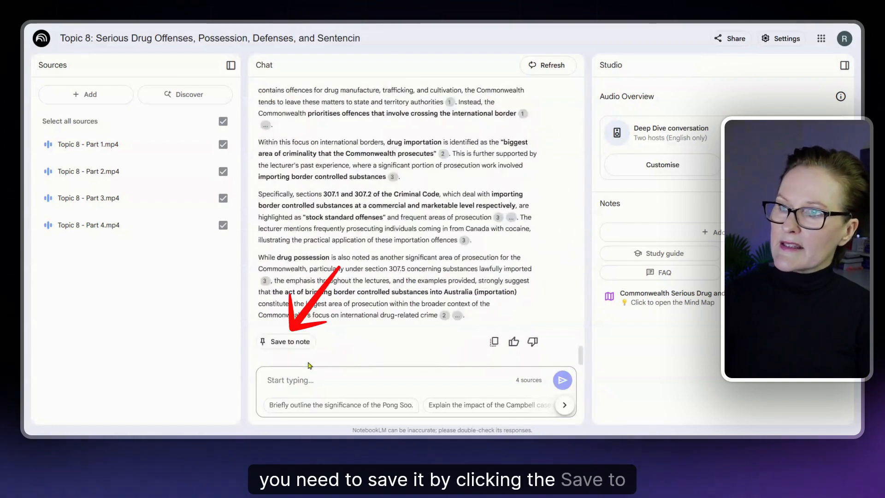
Save the prosecution answer as the note 'Commonwealth Drug Importation Prosecutions'.
left_click(290, 342)
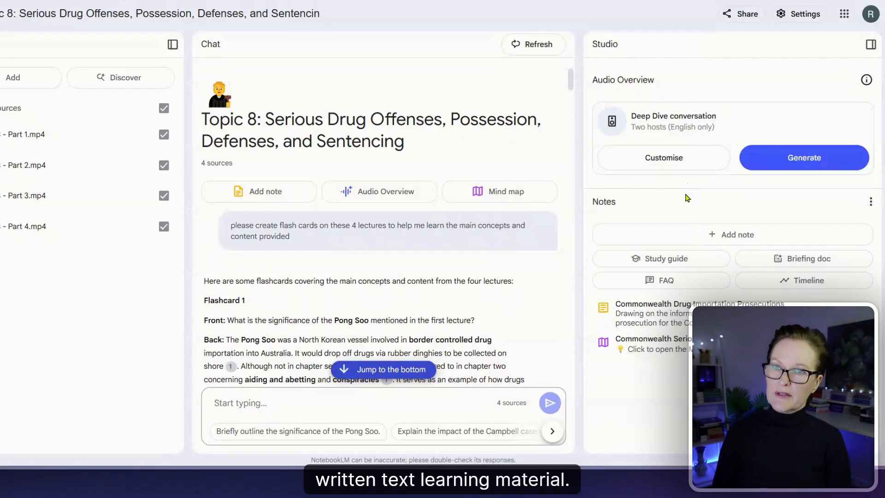
Generate and review the briefing doc 'Serious Drug and Precursor Offences: Criminal Code Review'.
left_click(757, 262)
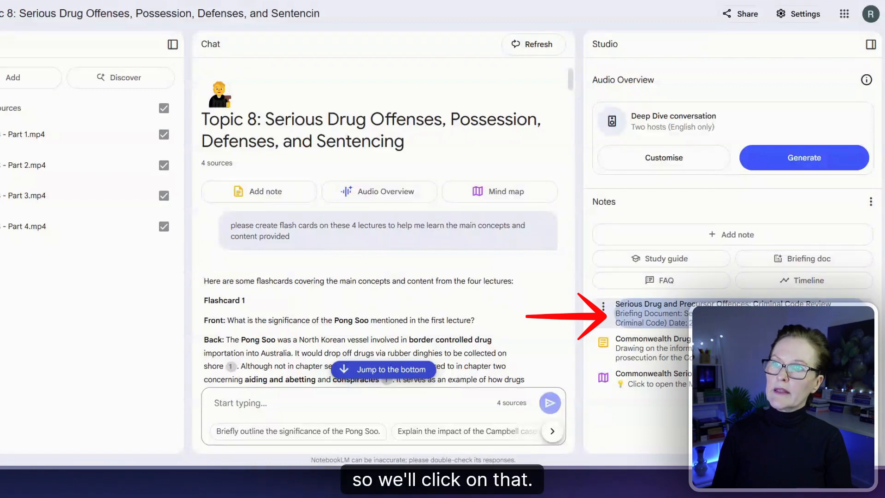
left_click(732, 312)
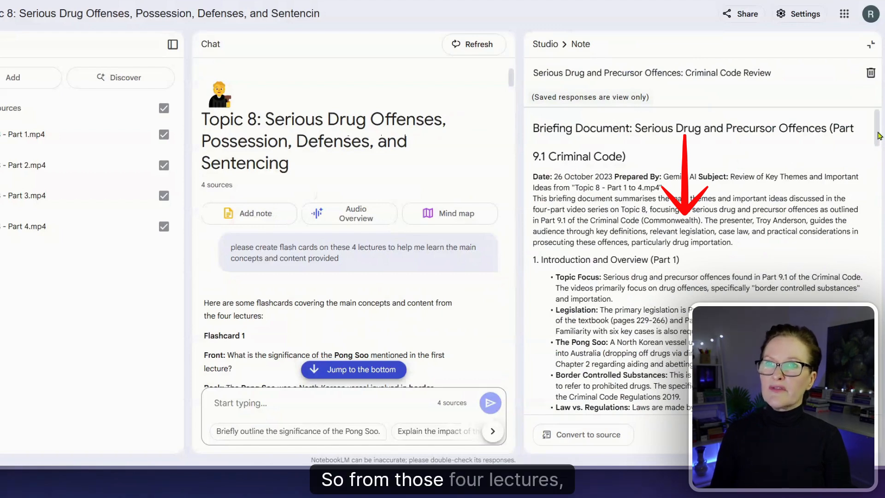
left_click_drag(878, 135, 878, 150)
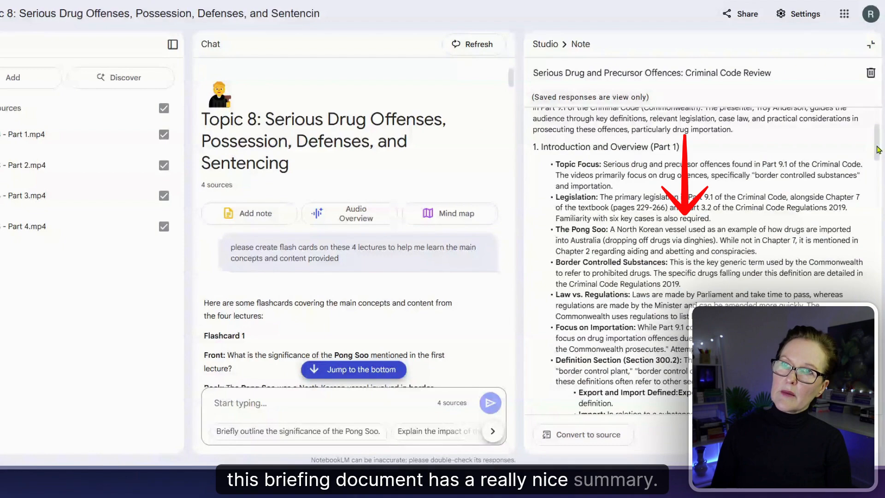
left_click_drag(879, 150, 882, 284)
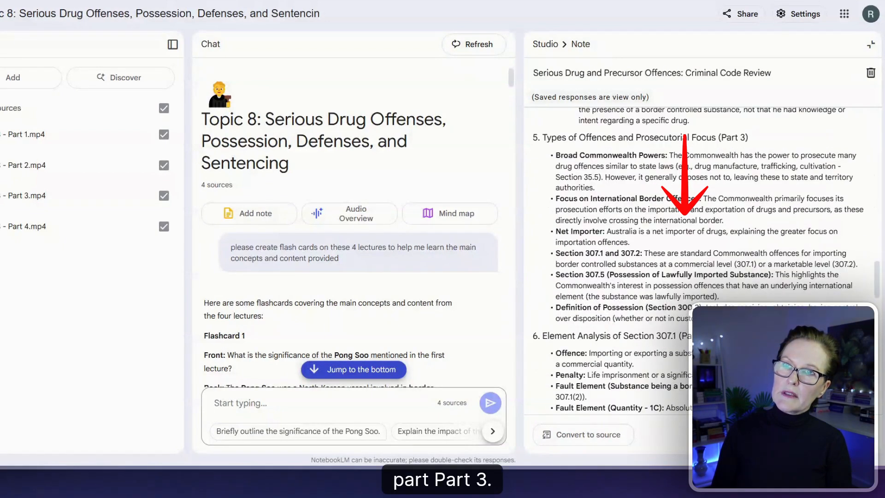
scroll(699, 263, "down", 3)
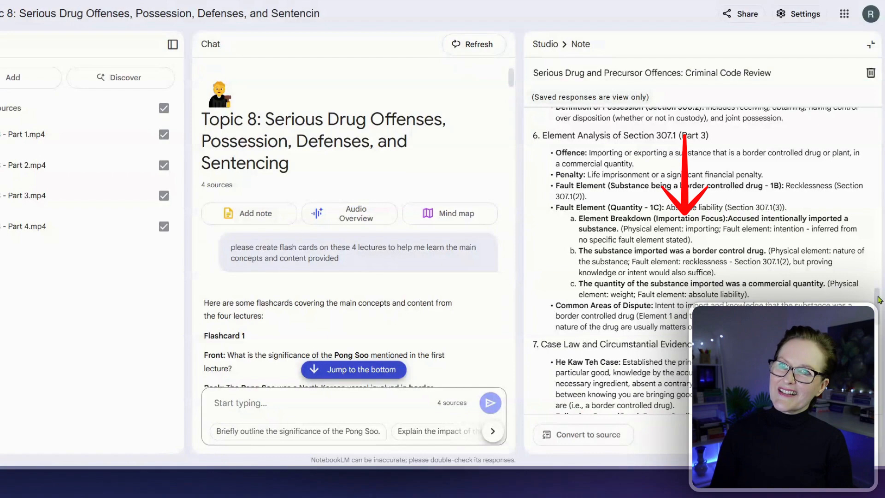
mouse_move(878, 299)
left_mouse_down()
mouse_move(878, 385)
mouse_move(876, 118)
left_mouse_up()
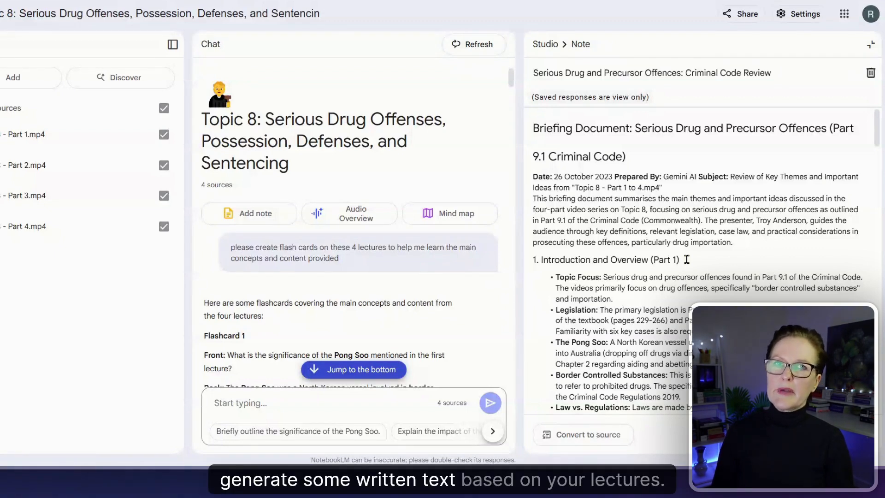
left_click(545, 44)
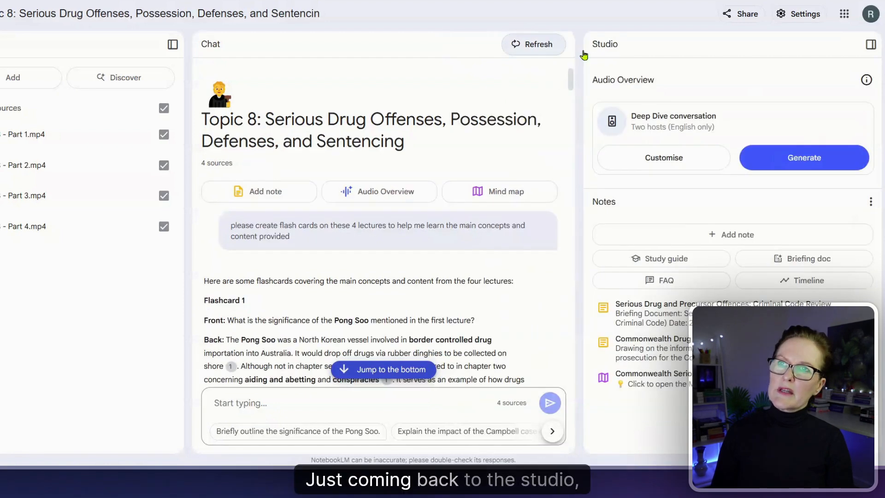
Generate and open the study guide 'Serious Drug and Precursor Offences: Commonwealth Law'.
left_click(659, 260)
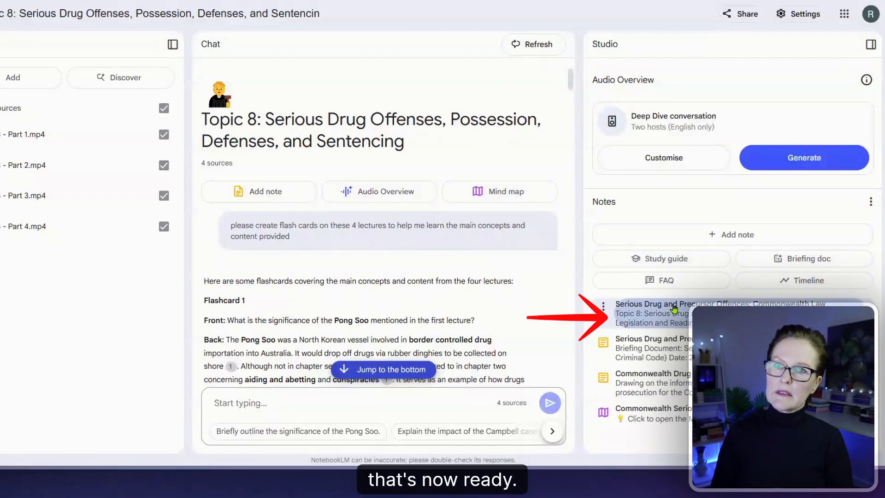
left_click(672, 311)
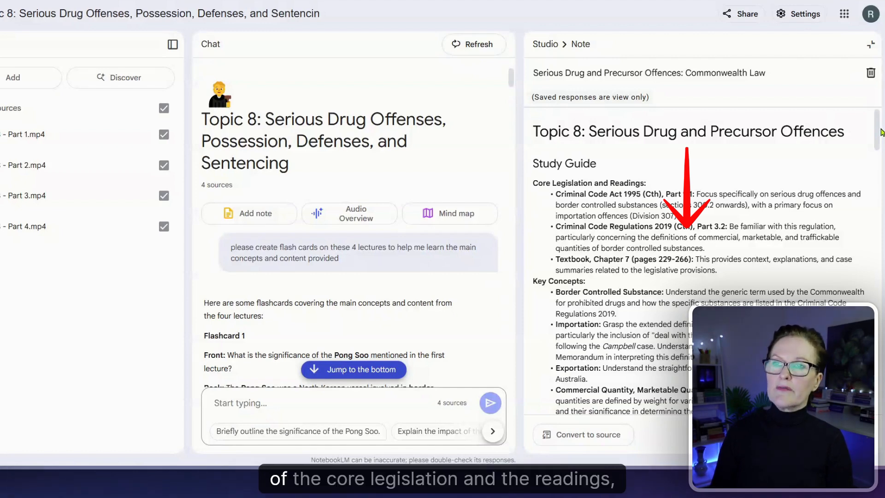
left_click_drag(881, 131, 880, 154)
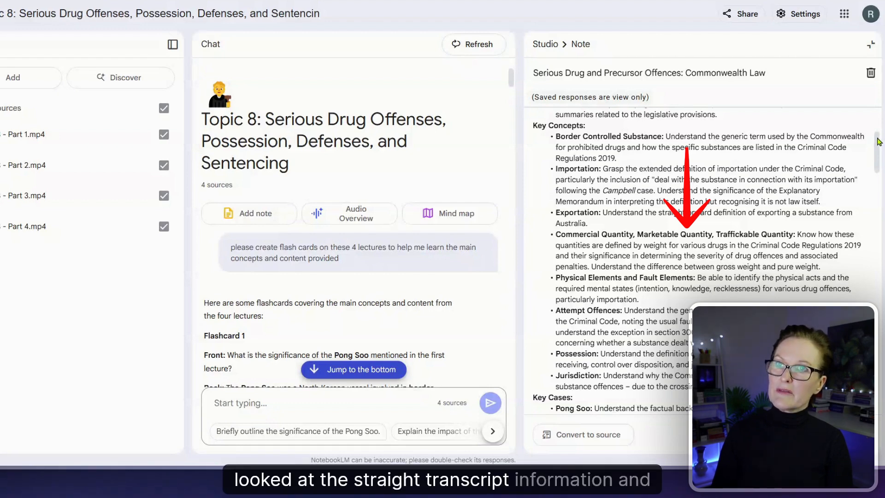
left_click_drag(878, 142, 883, 245)
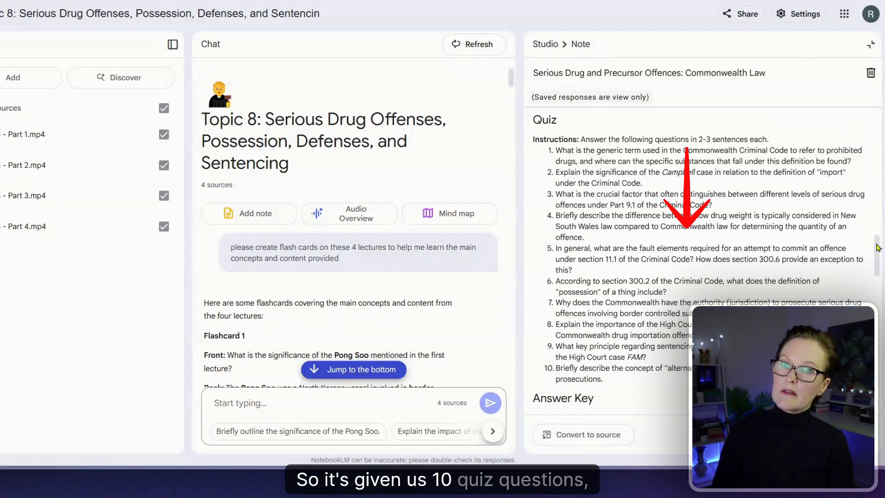
left_click_drag(877, 248, 882, 344)
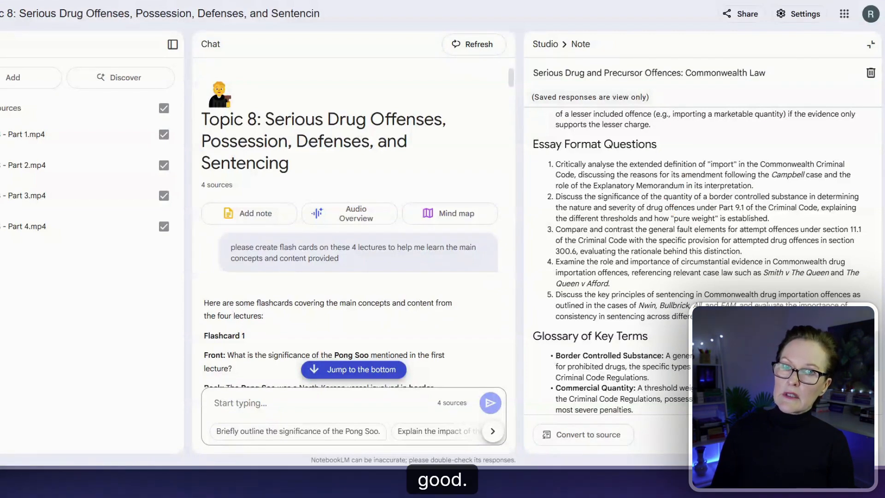
scroll(878, 351, "down", 3)
scroll(878, 351, "down", 3)
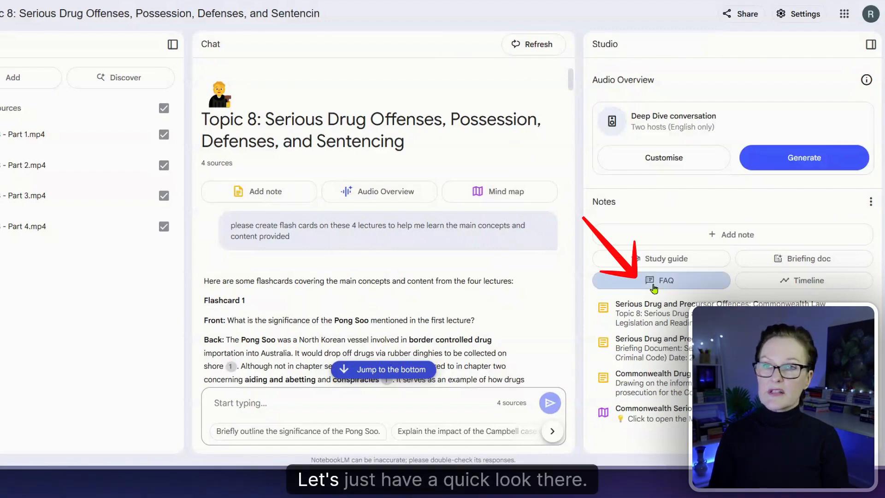
Generate the 'Commonwealth Serious Drug & Precursor Offences: FAQs' note from Studio and review its questions and answers.
left_click(654, 280)
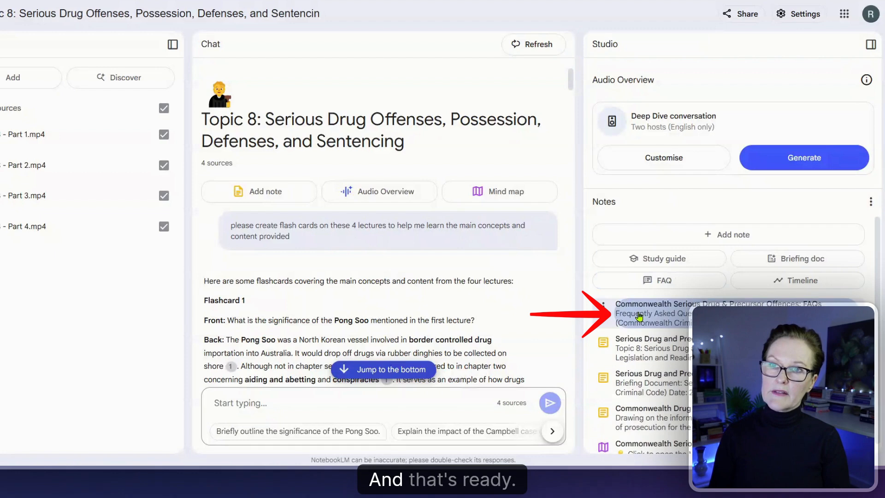
left_click(637, 310)
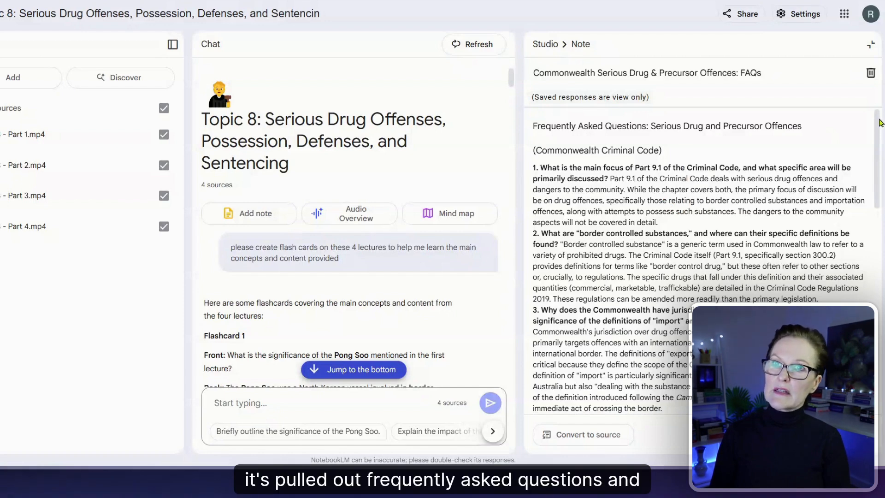
left_click_drag(877, 126, 877, 249)
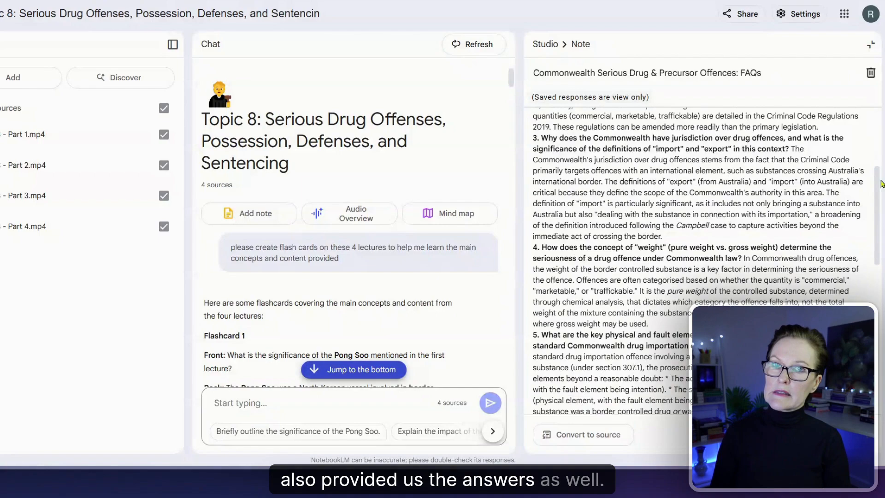
scroll(780, 126, "up", 5)
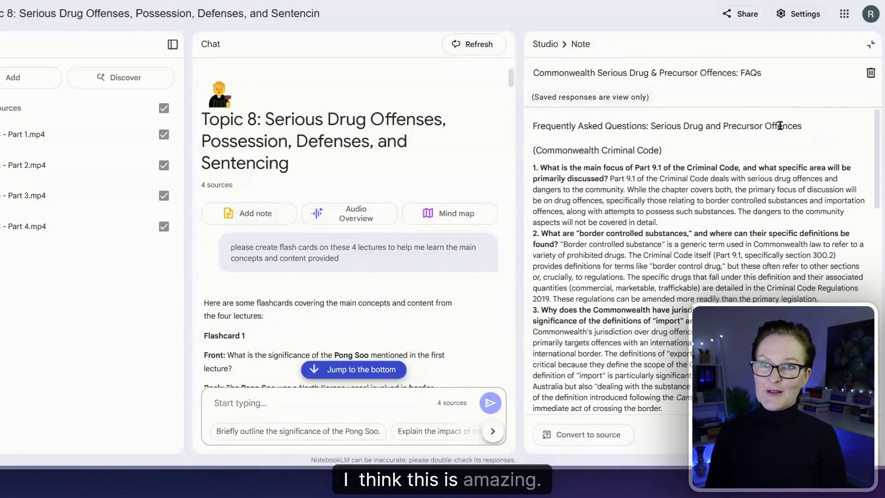